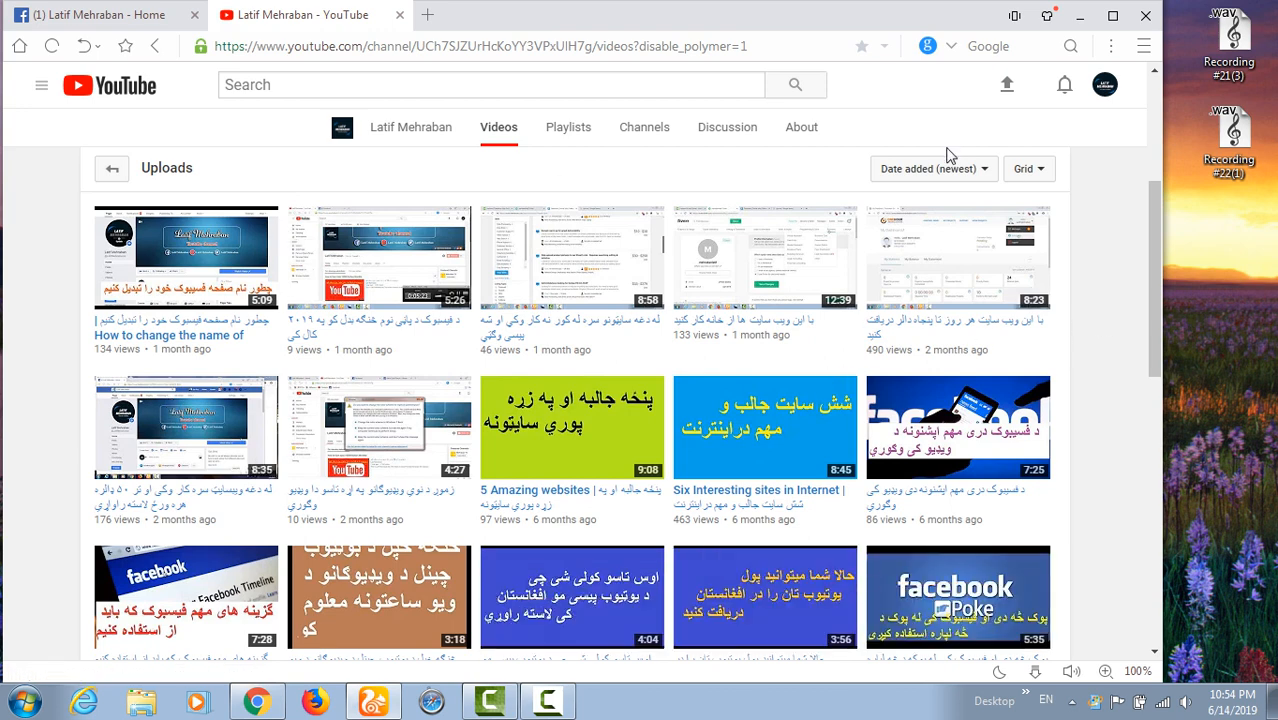
# - Maximize the browser window and open the Video Manager from the own channel page
pyautogui.doubleClick(883, 16)
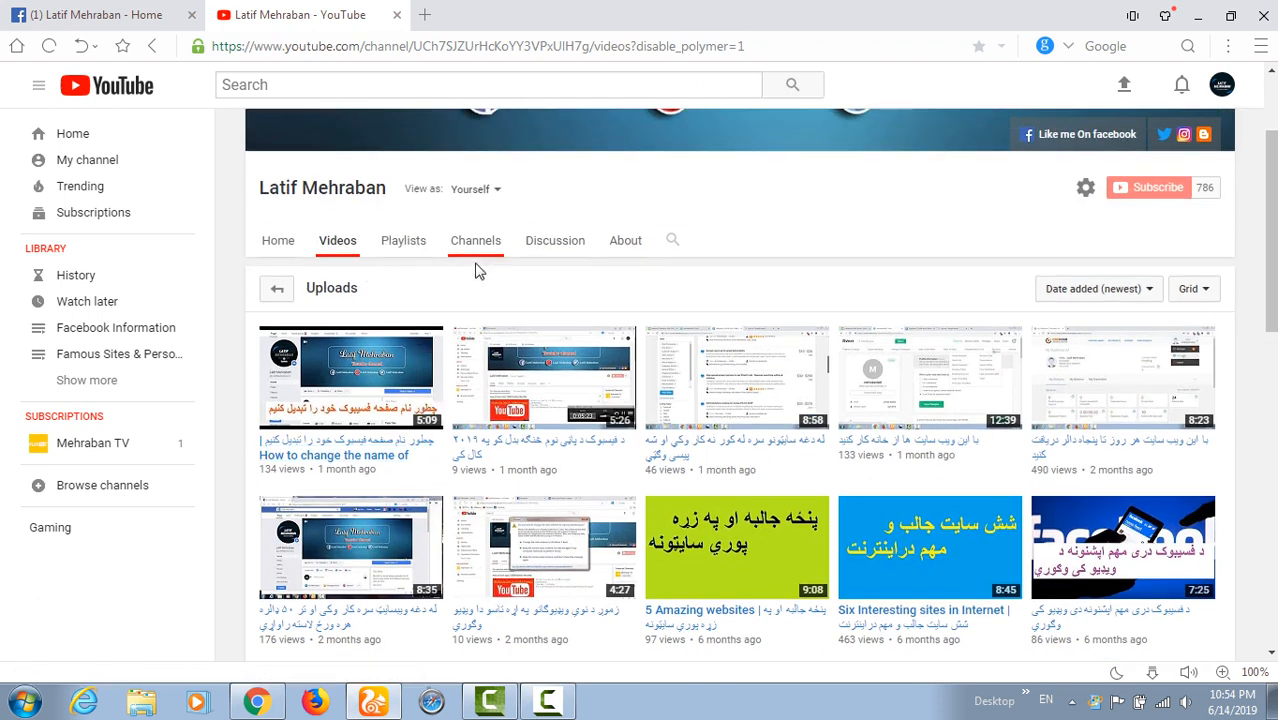
pyautogui.click(122, 168)
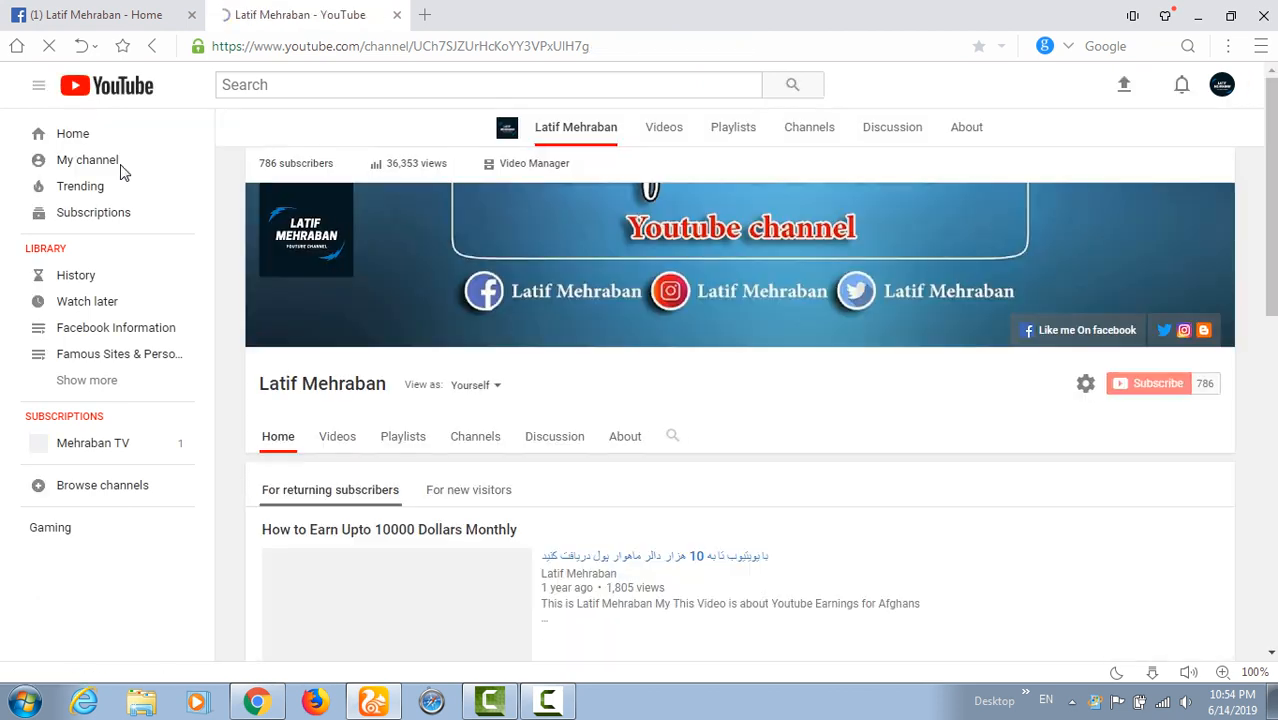
pyautogui.click(534, 167)
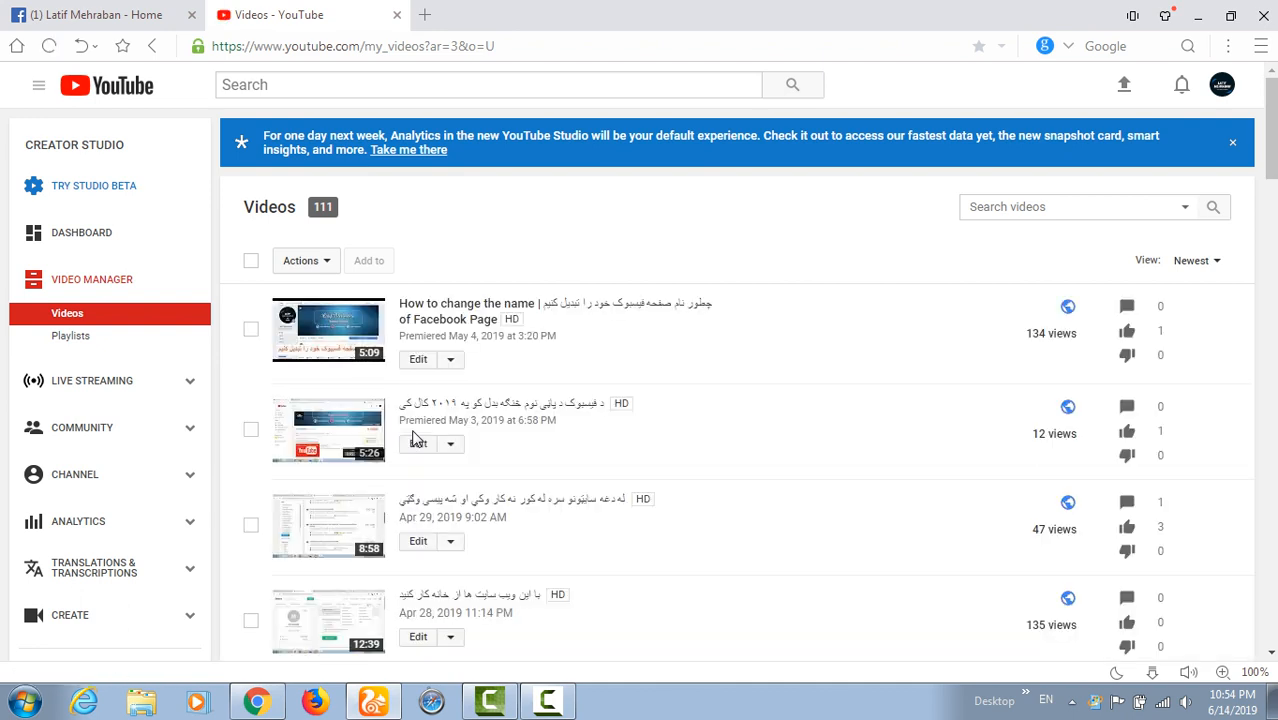
# - Open the End screen editor for the 5:26 video premiered on May 3, 2019
pyautogui.scroll(-1, 1269, 176)
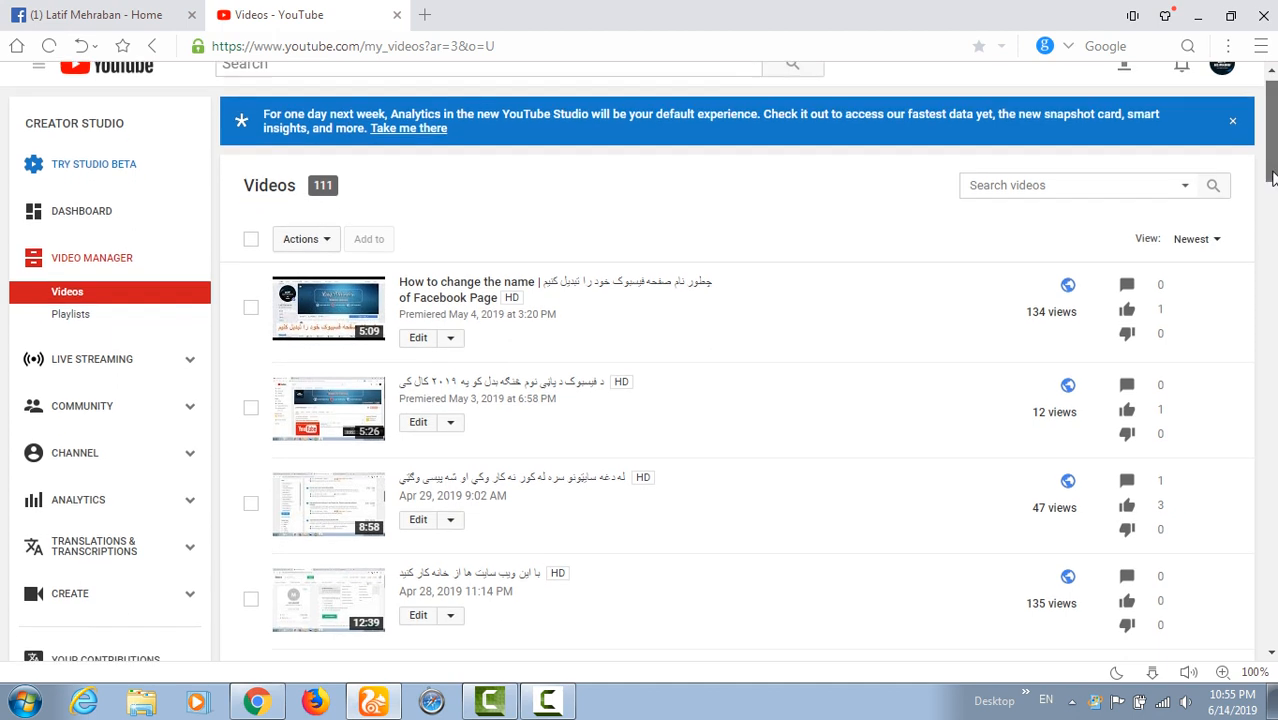
pyautogui.click(450, 418)
pyautogui.click(449, 447)
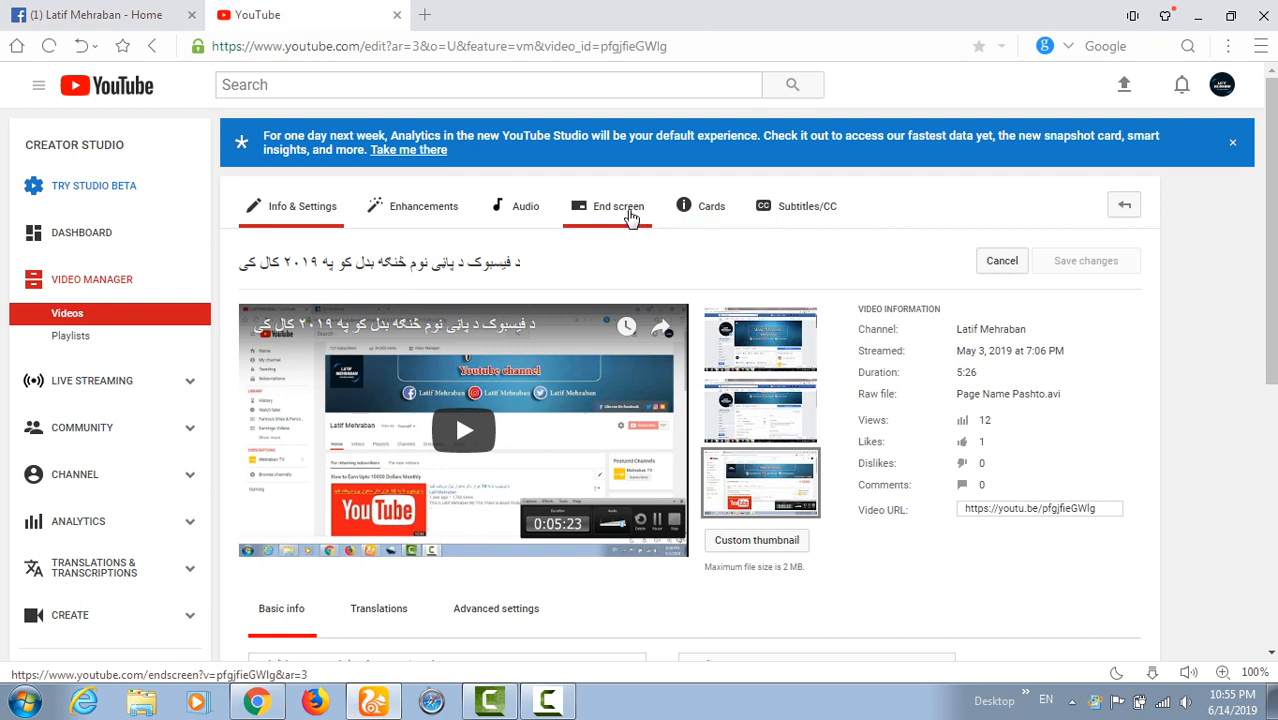
pyautogui.click(618, 206)
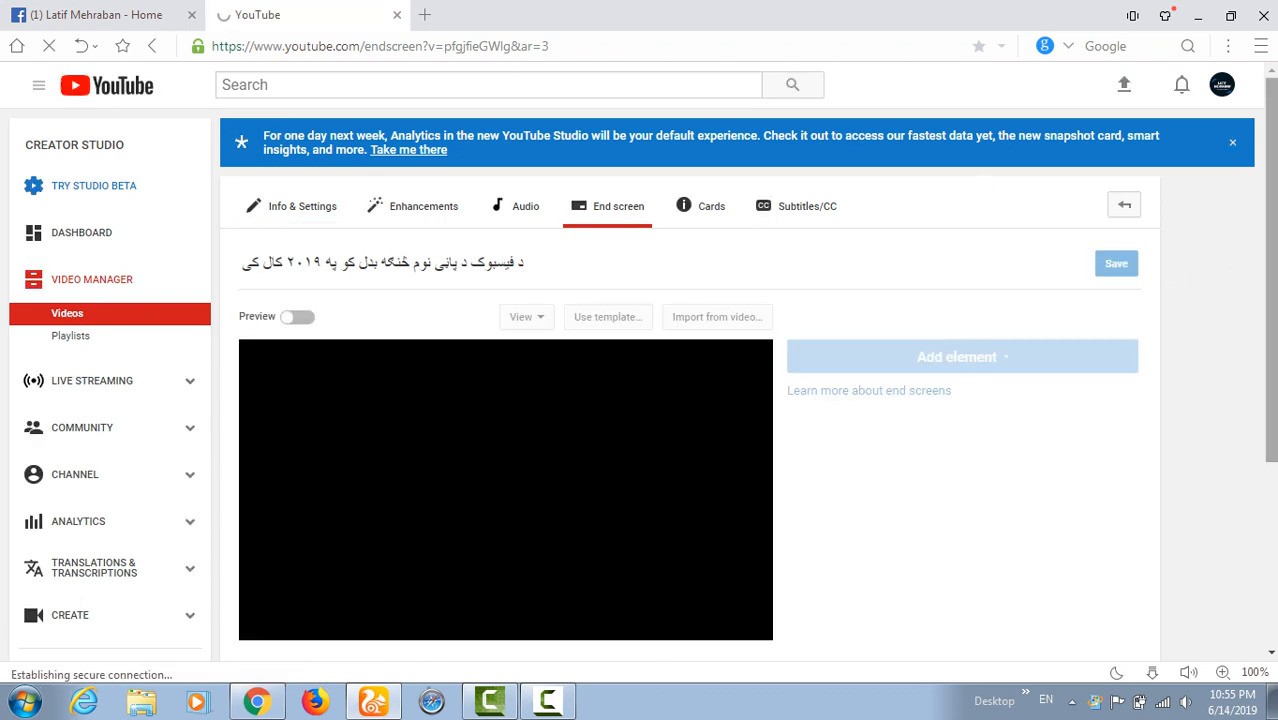
pyautogui.scroll(-1, 638, 380)
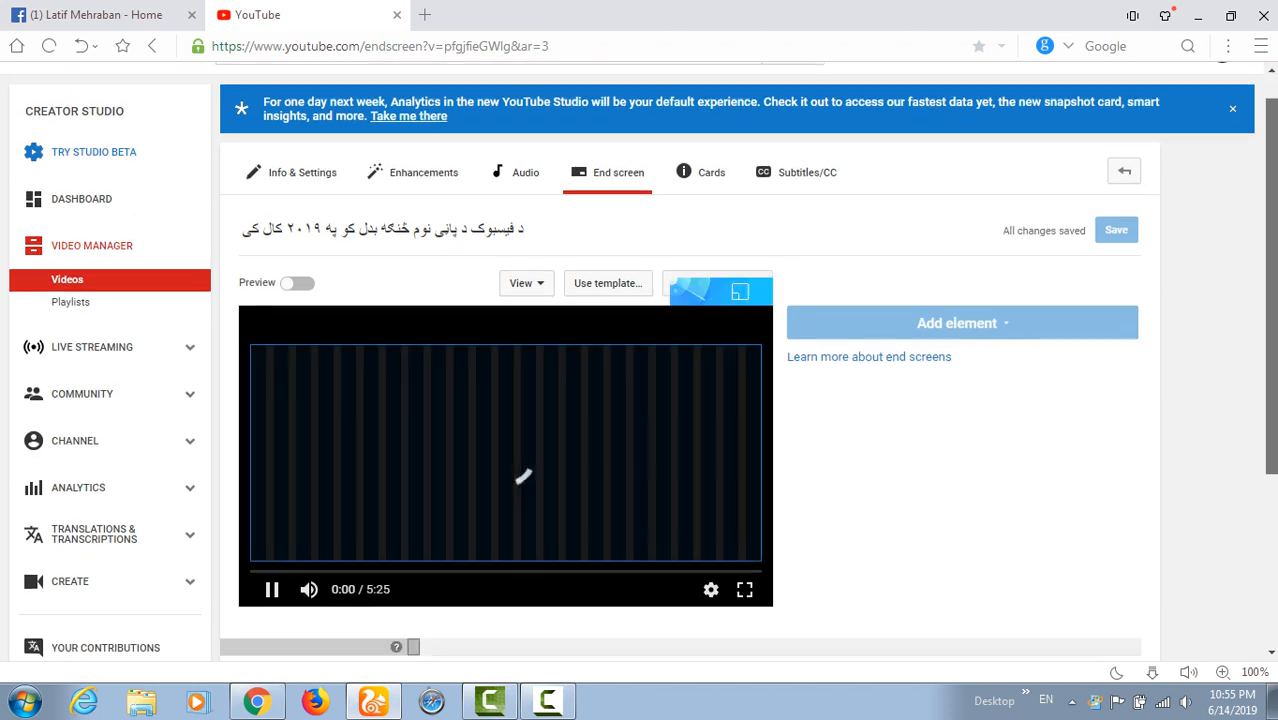
pyautogui.moveTo(1271, 268); pyautogui.dragTo(1271, 272)
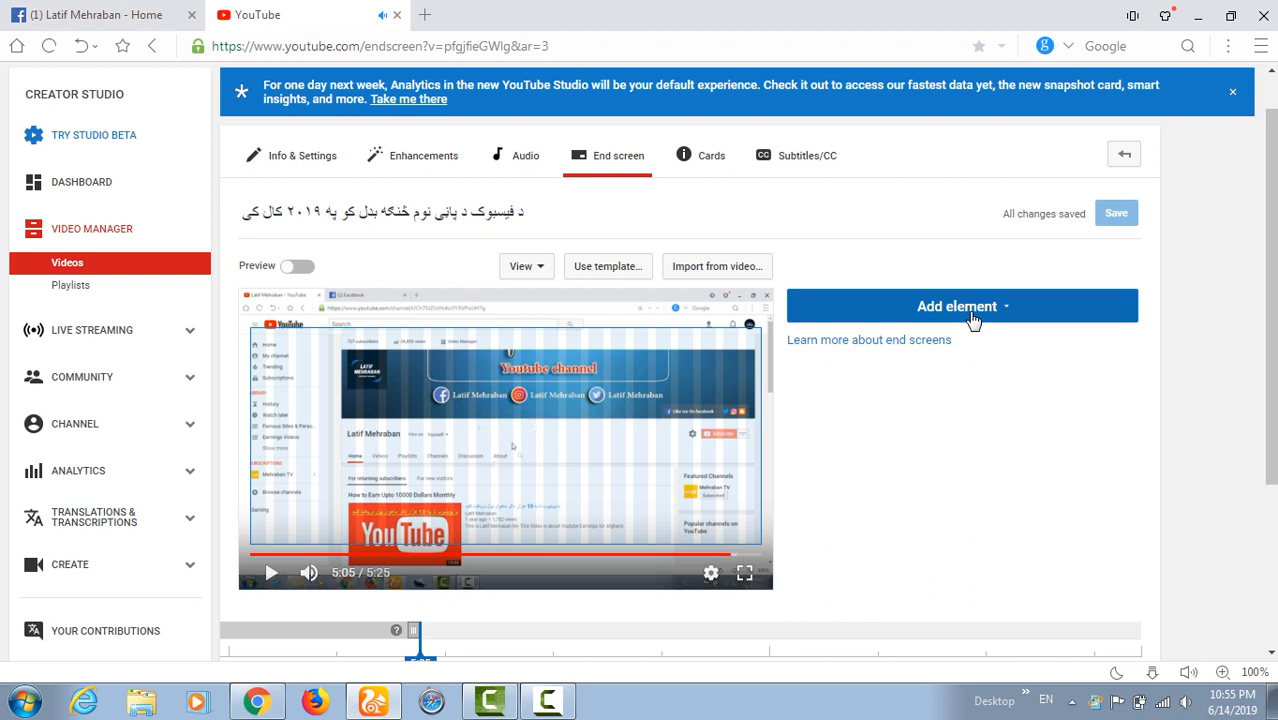
# - Add a video element featuring the most recent upload and place it in the lower-right corner of the video frame
pyautogui.click(973, 316)
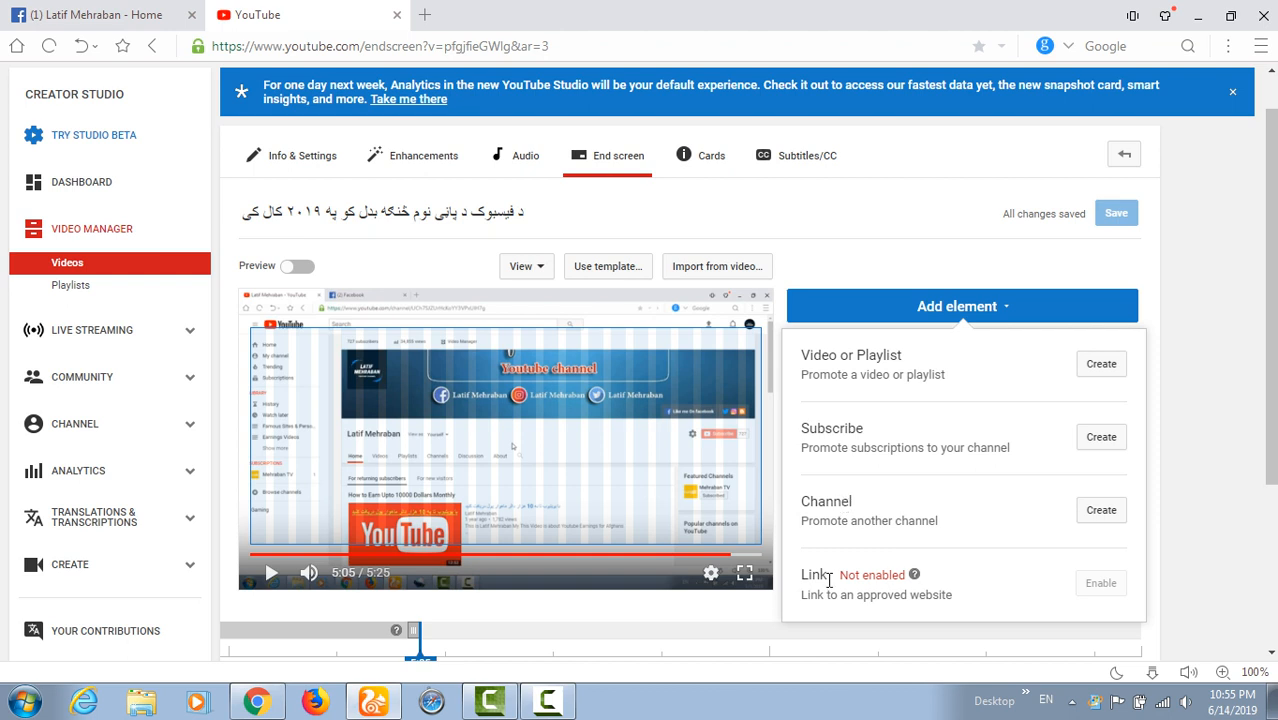
pyautogui.click(1100, 368)
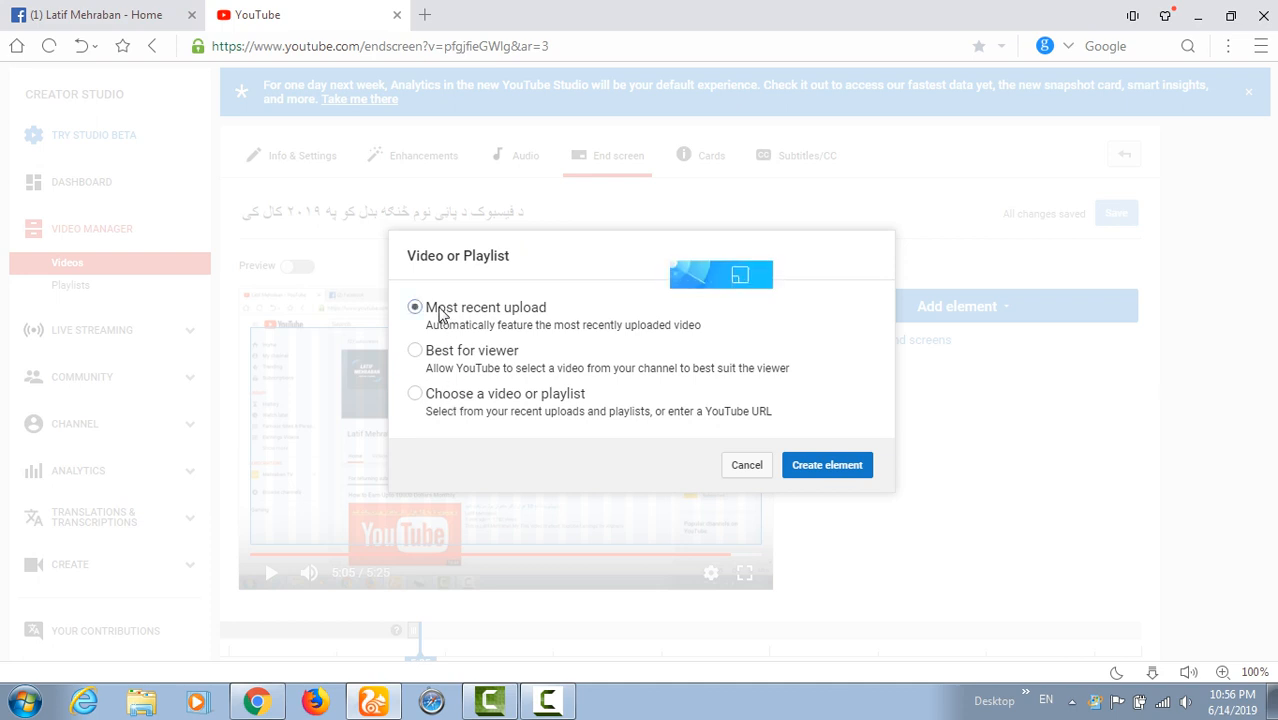
pyautogui.click(817, 467)
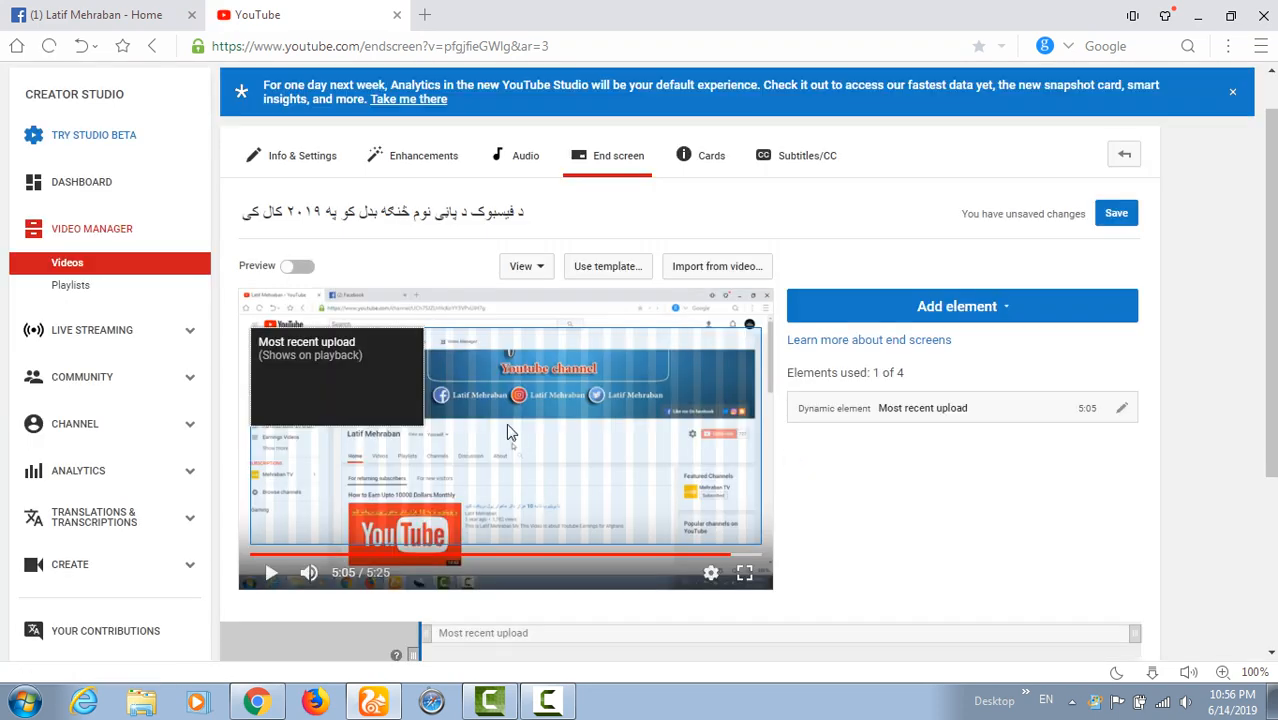
pyautogui.moveTo(349, 379); pyautogui.dragTo(675, 498)
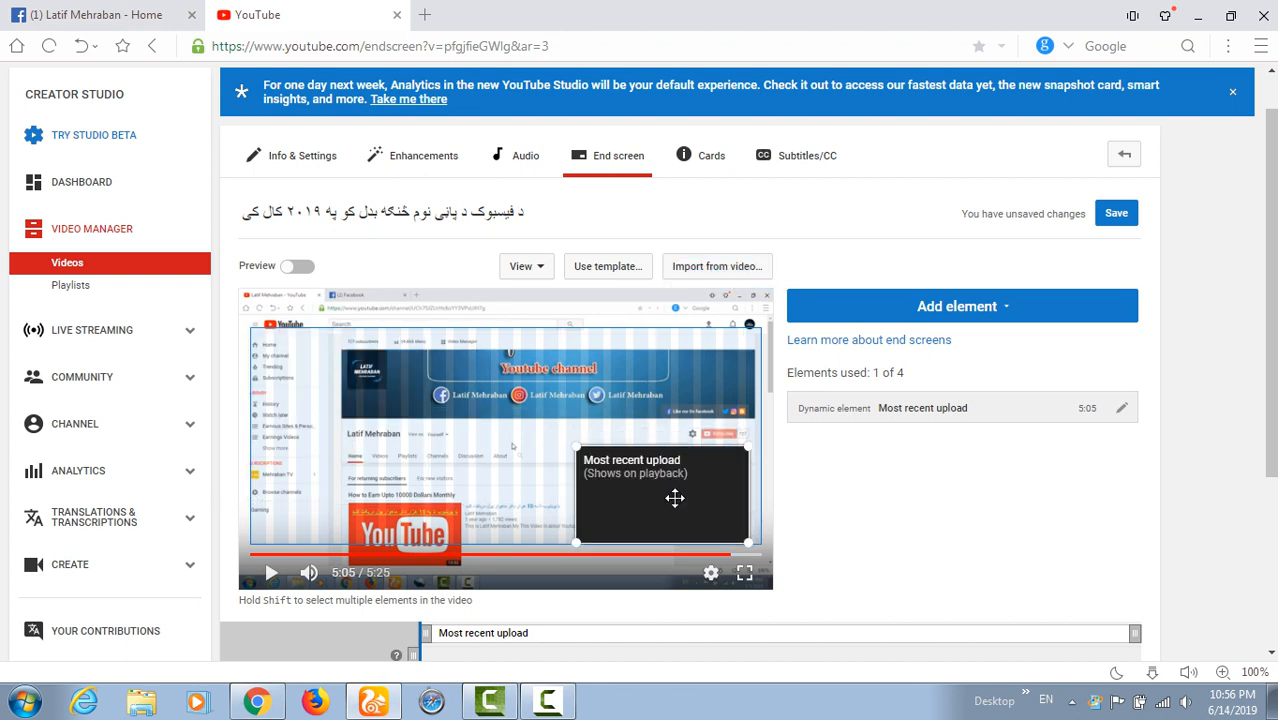
# - Add a second video element set to Best for viewer and place it in the lower-left corner of the video frame
pyautogui.click(921, 304)
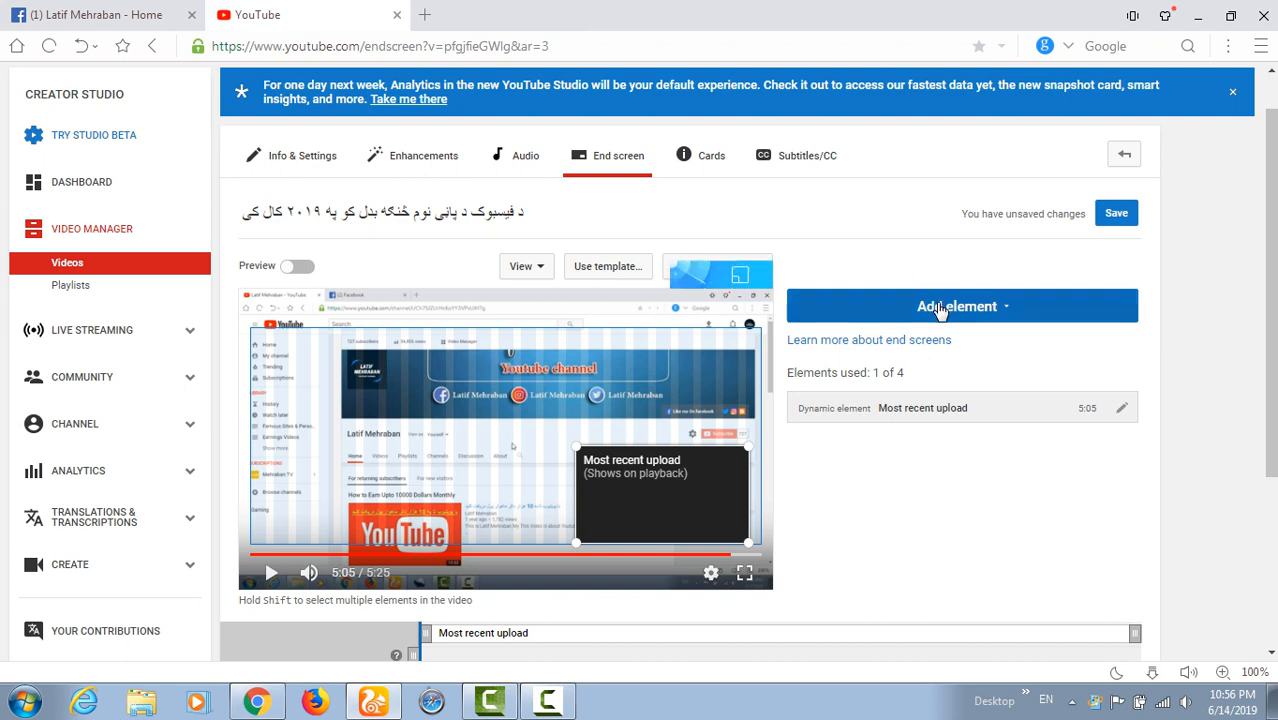
pyautogui.click(1101, 364)
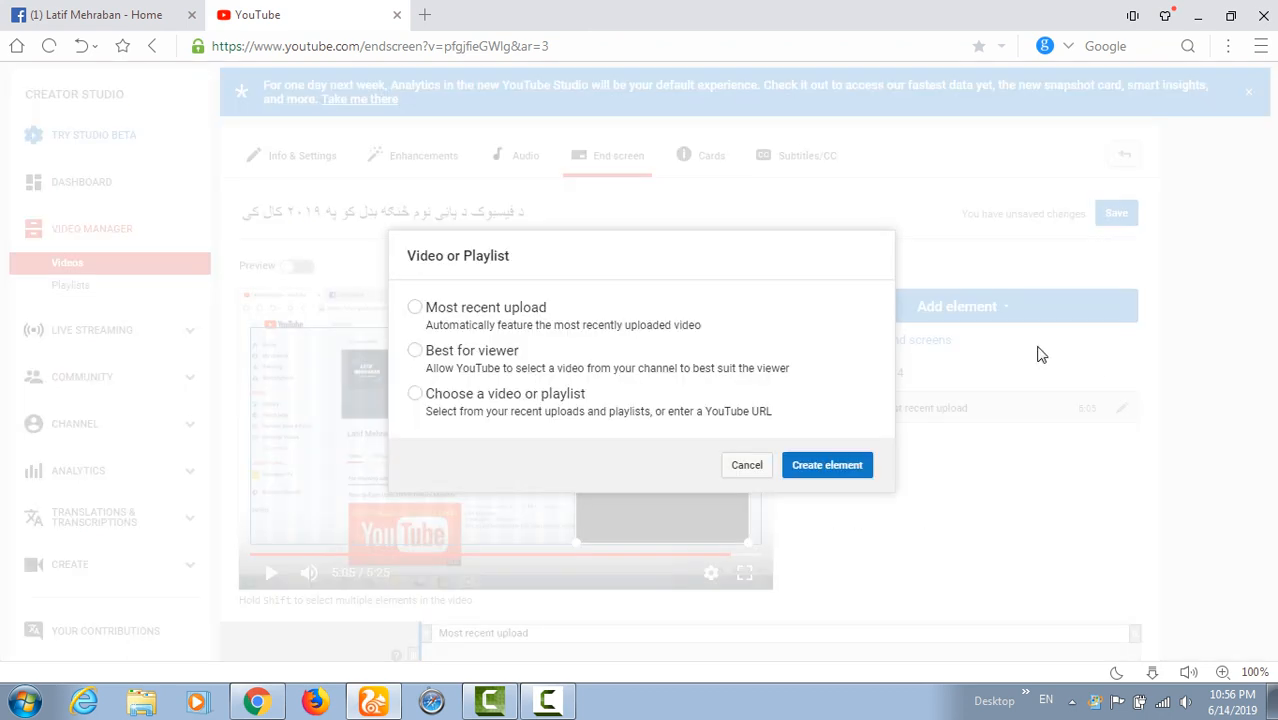
pyautogui.click(507, 360)
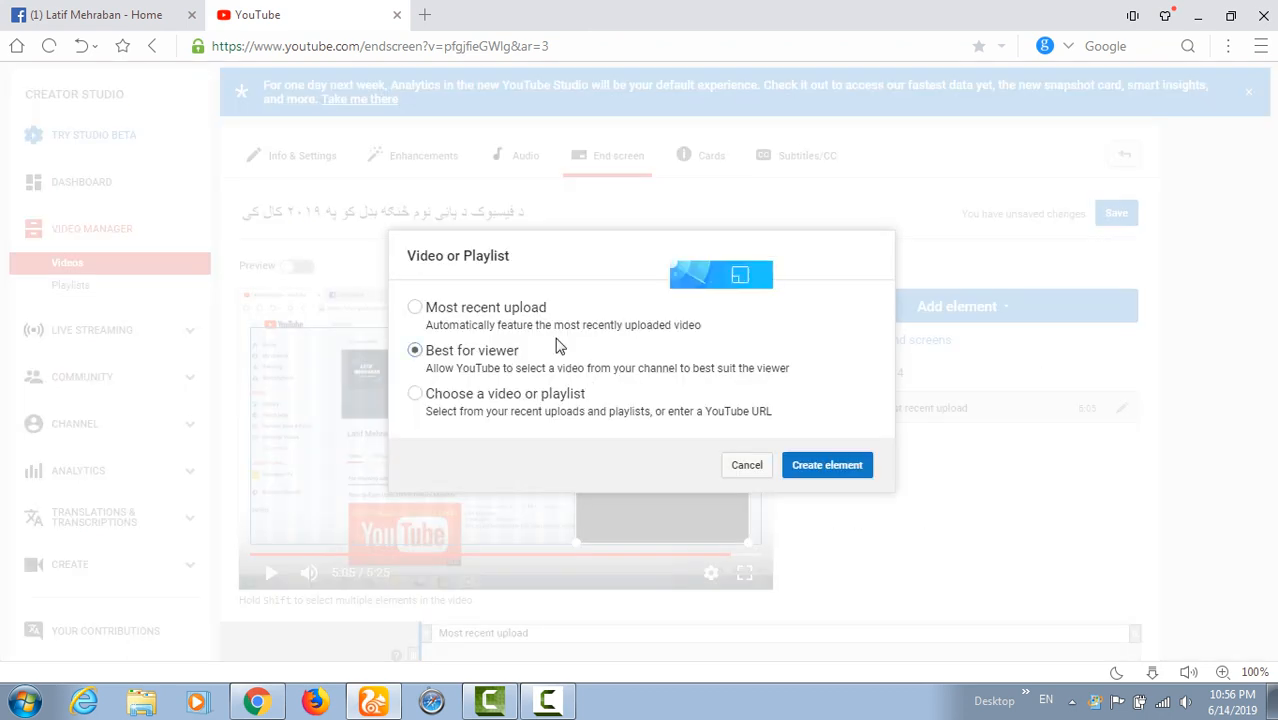
pyautogui.click(800, 460)
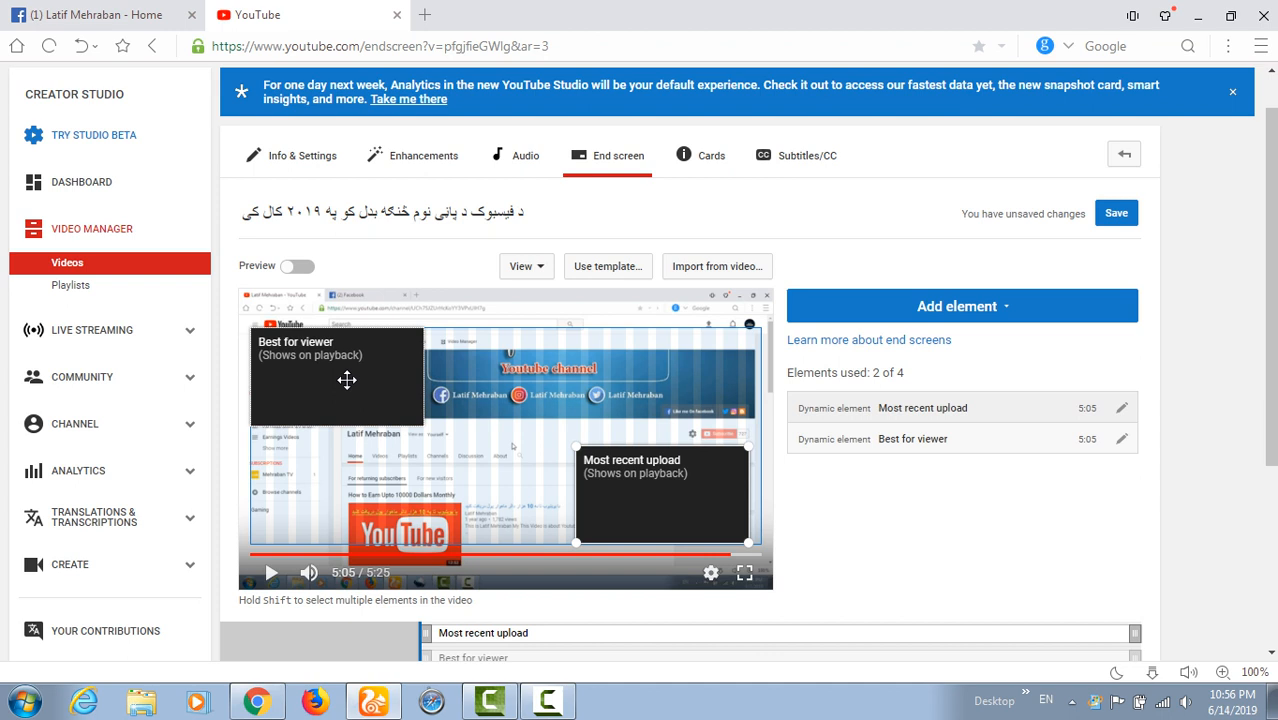
pyautogui.moveTo(346, 379); pyautogui.dragTo(353, 494)
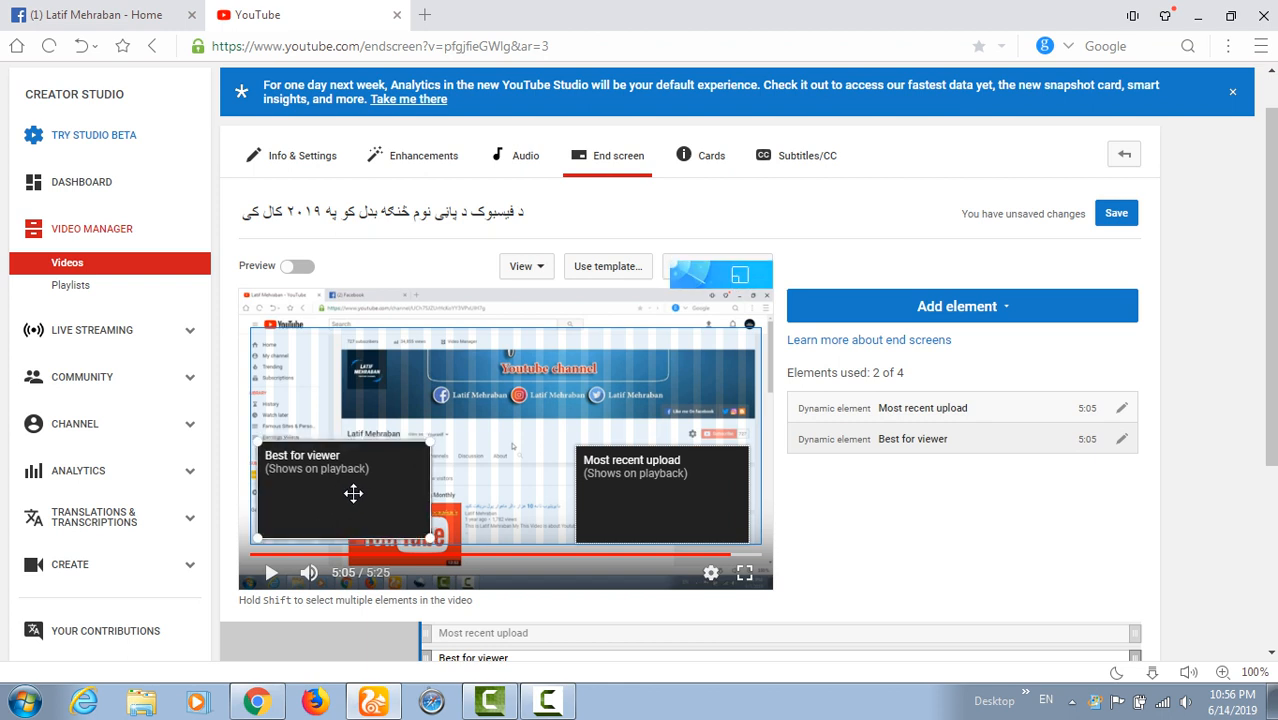
# - Add a Subscribe element, place it in the upper centre of the video frame, and save the end screen
pyautogui.click(1022, 315)
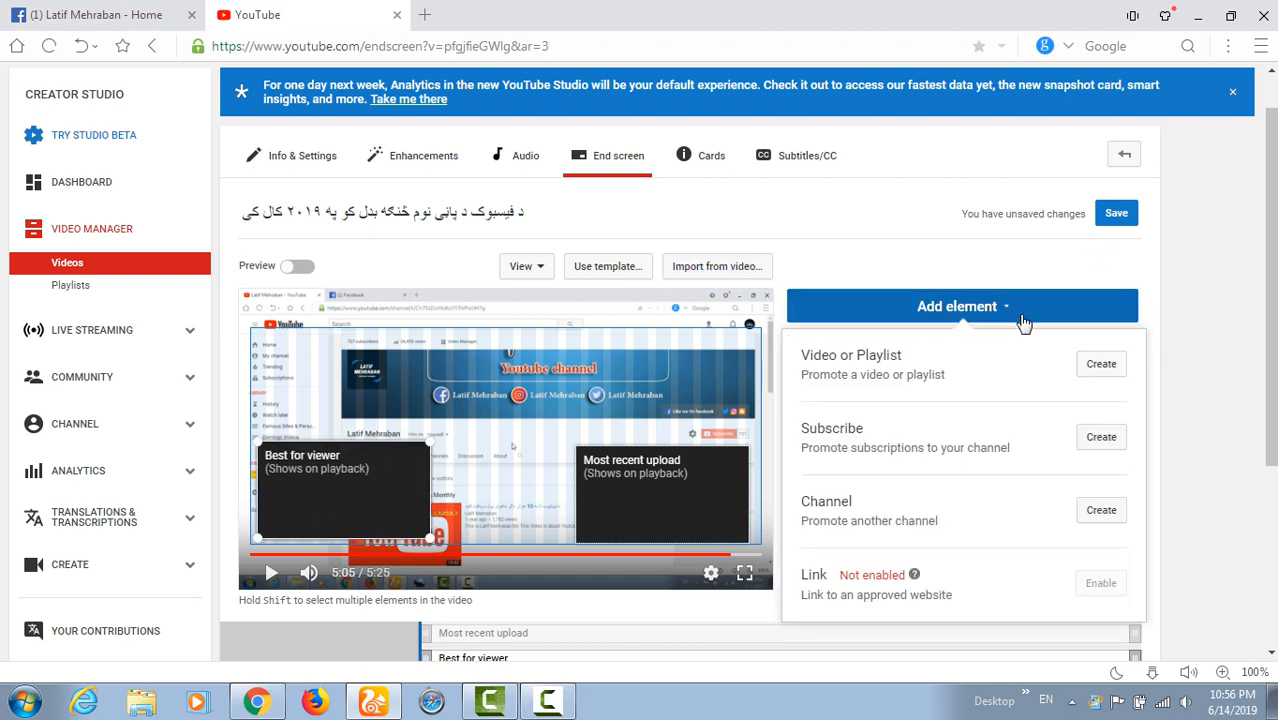
pyautogui.click(1095, 443)
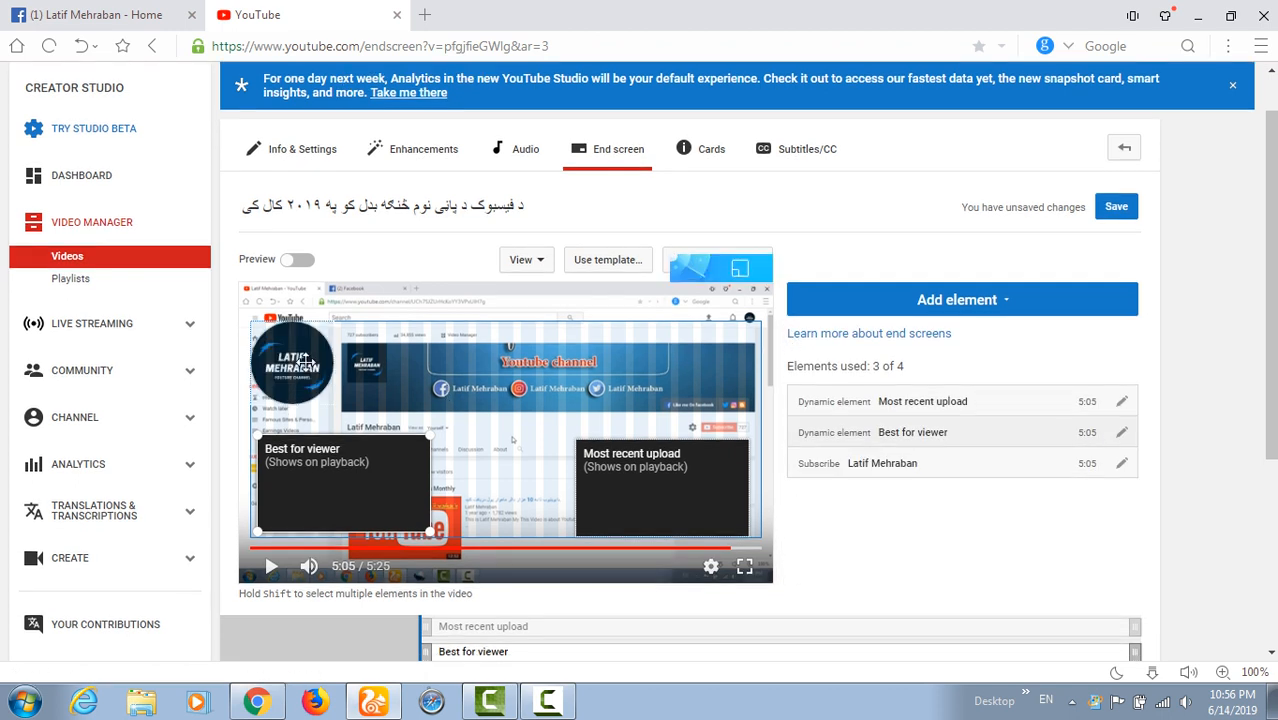
pyautogui.moveTo(303, 362); pyautogui.dragTo(449, 390)
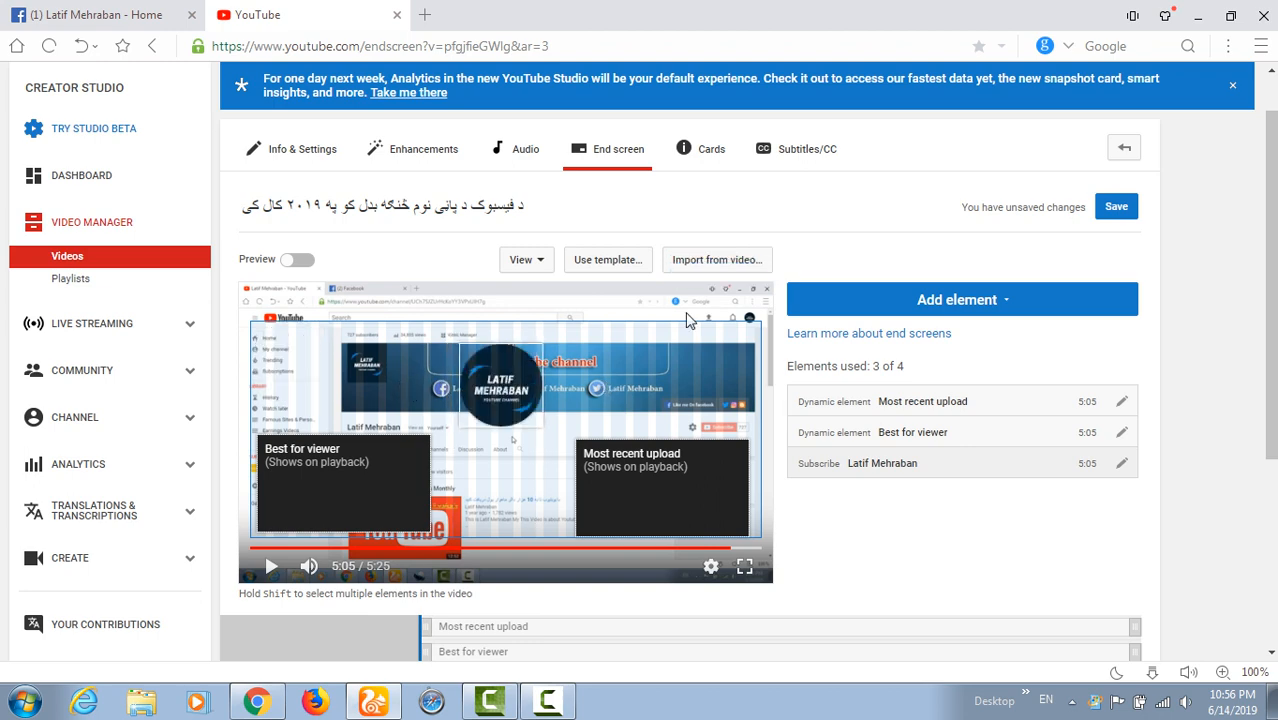
pyautogui.click(1117, 210)
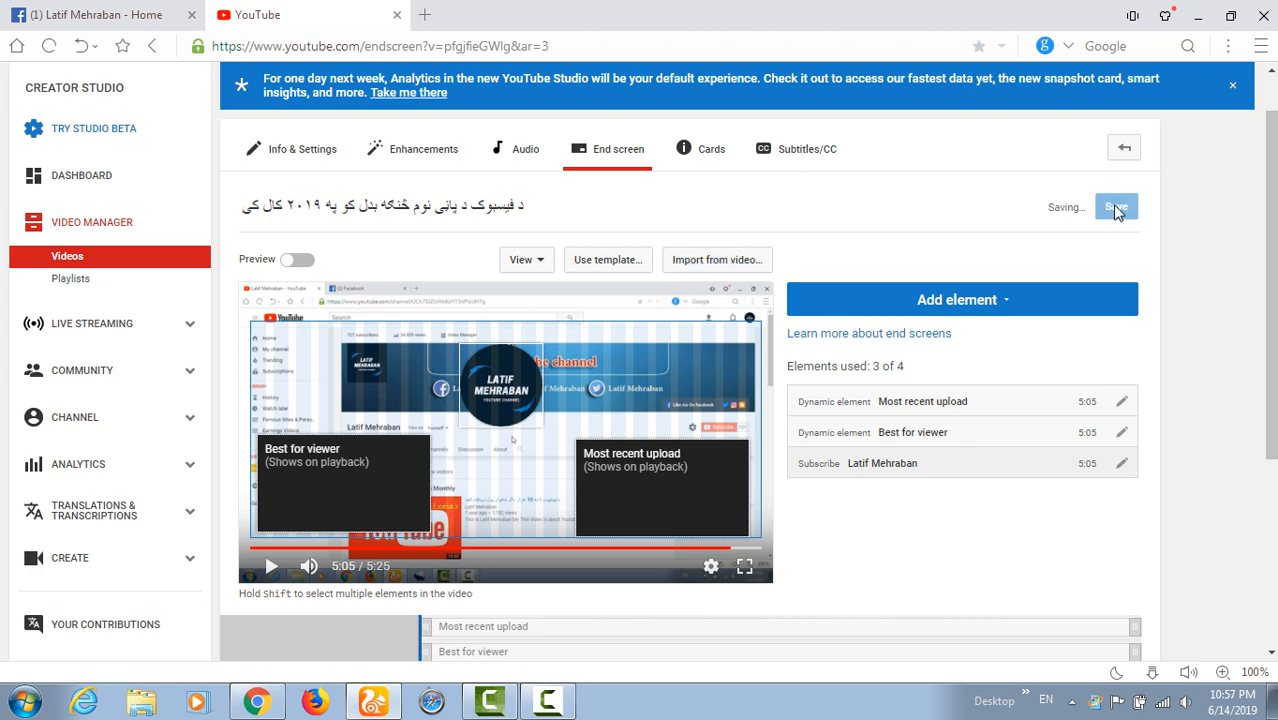
# - Preview the end screen on the paused video and examine the layout of its elements in full screen
pyautogui.scroll(-3, 1118, 212)
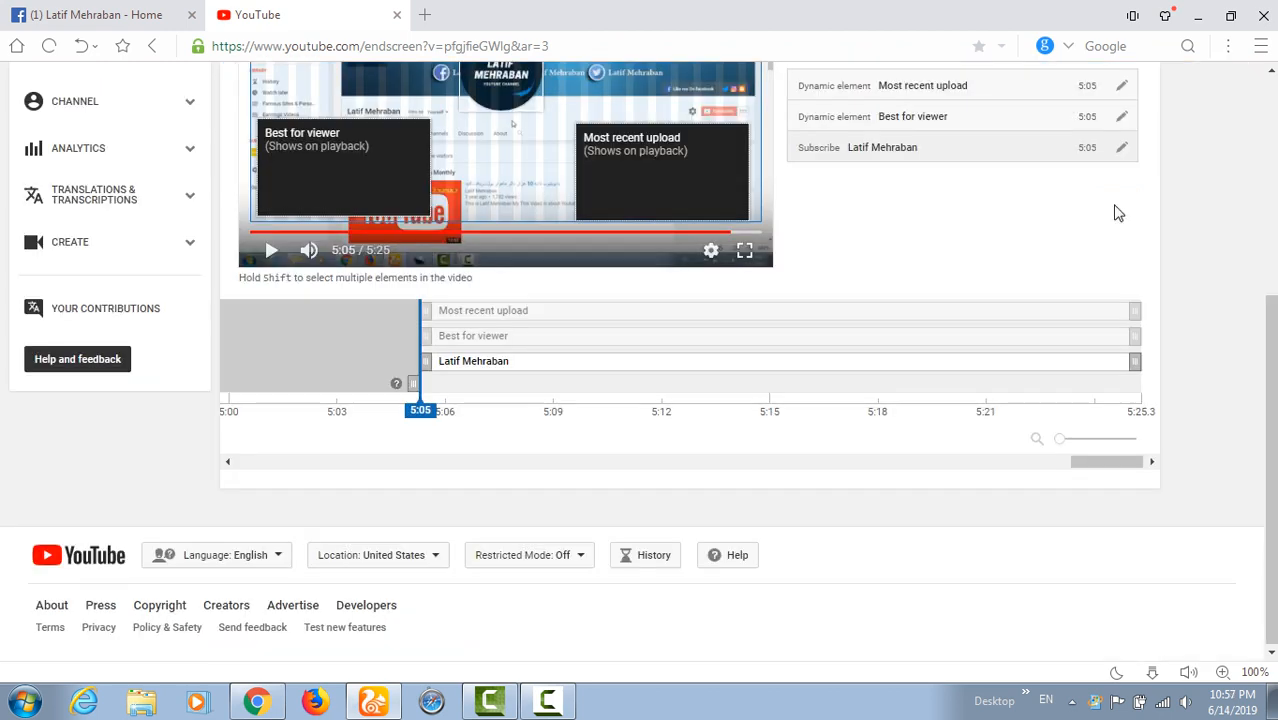
pyautogui.scroll(2, 1270, 450)
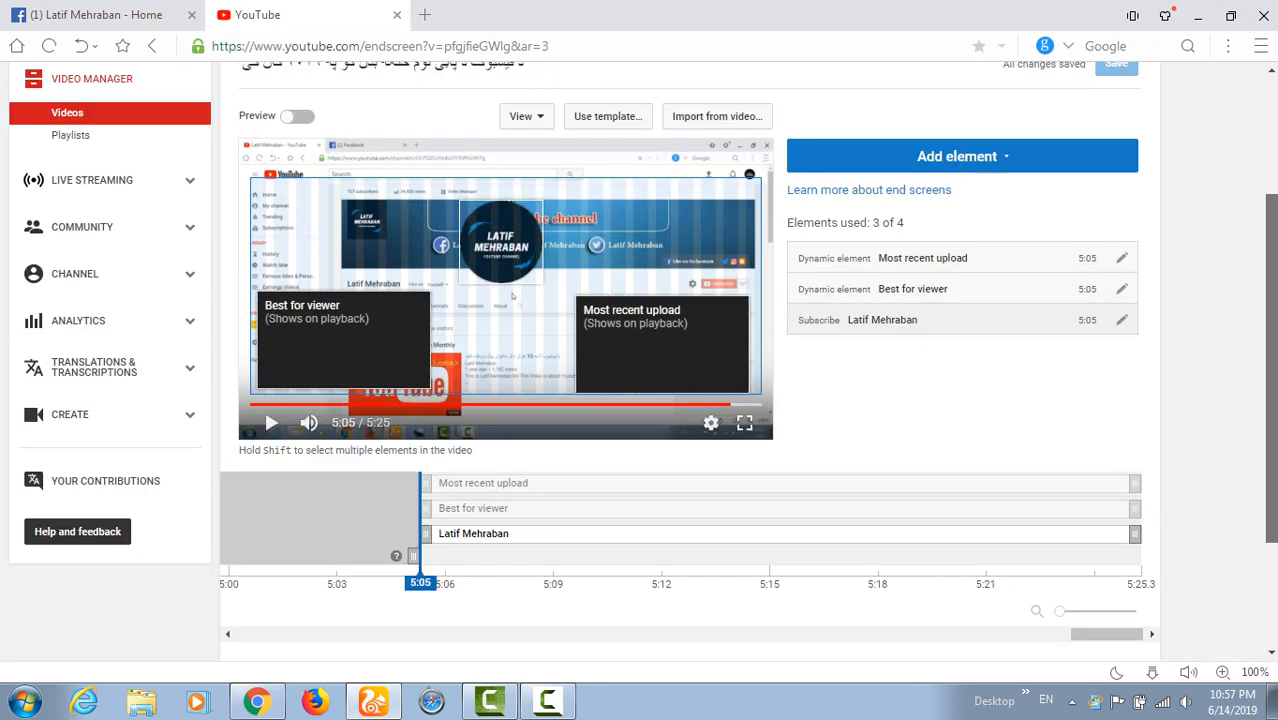
pyautogui.scroll(2, 1272, 210)
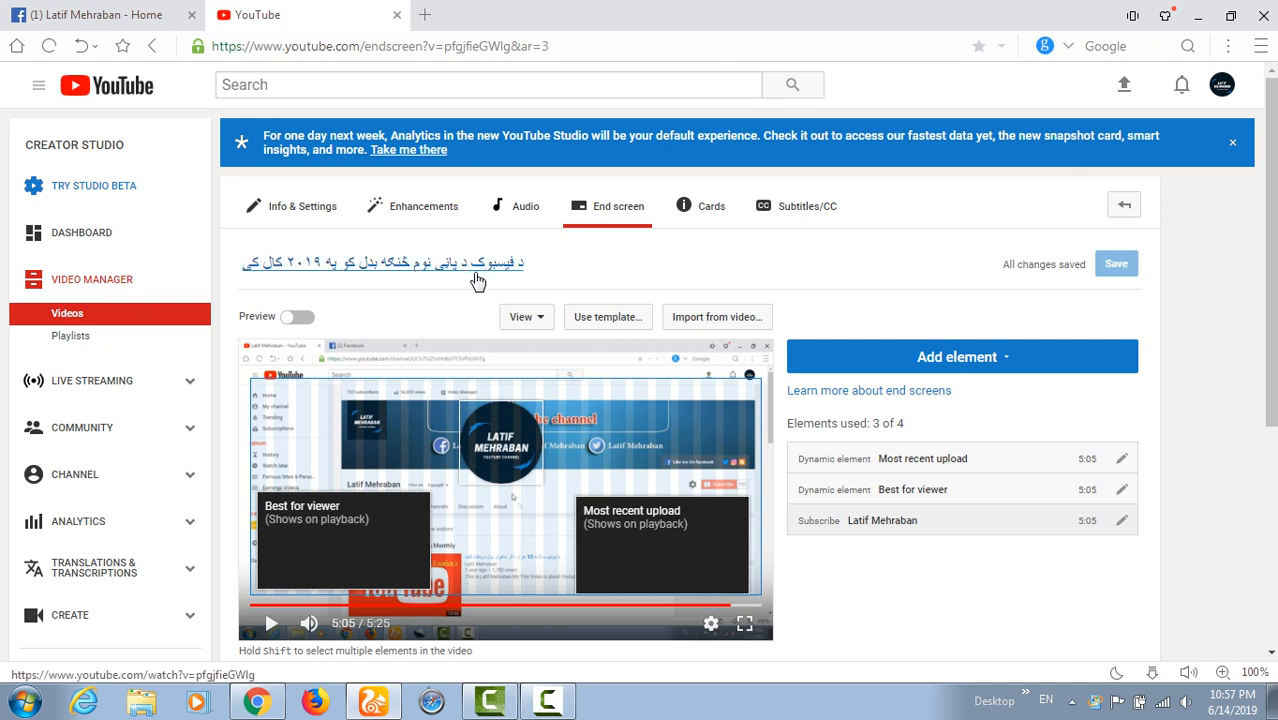
pyautogui.click(300, 318)
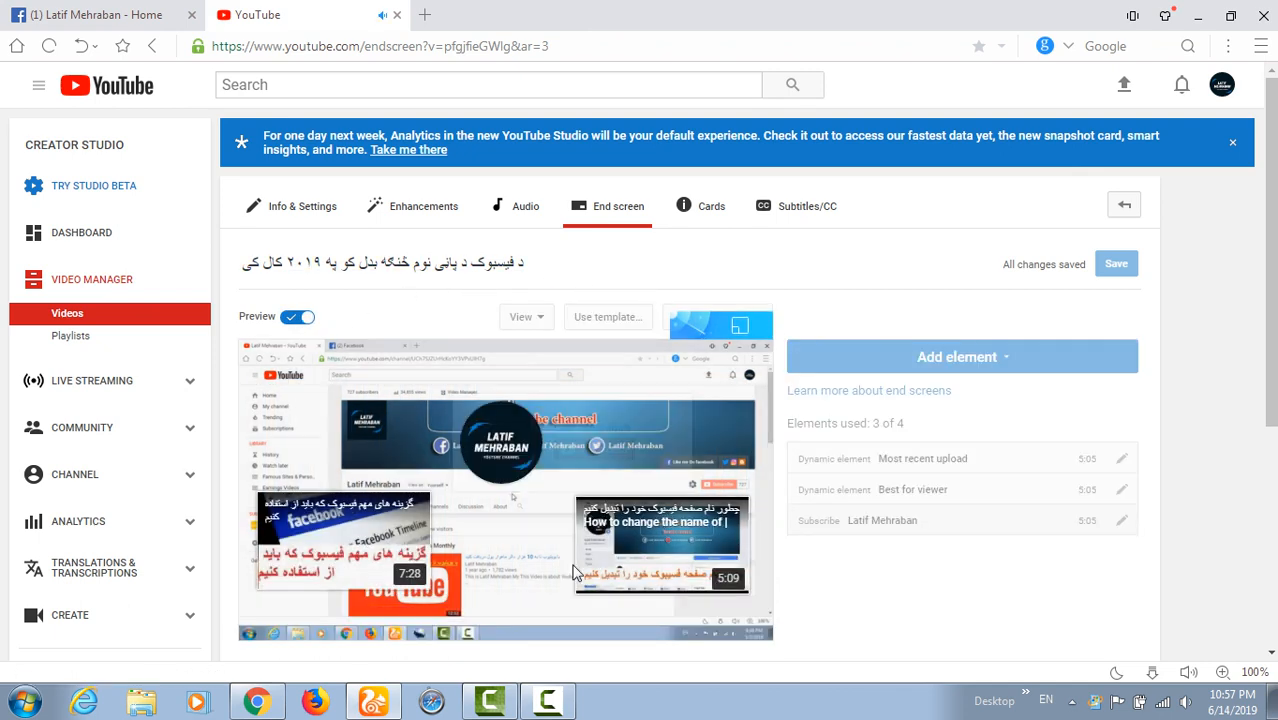
pyautogui.click(273, 625)
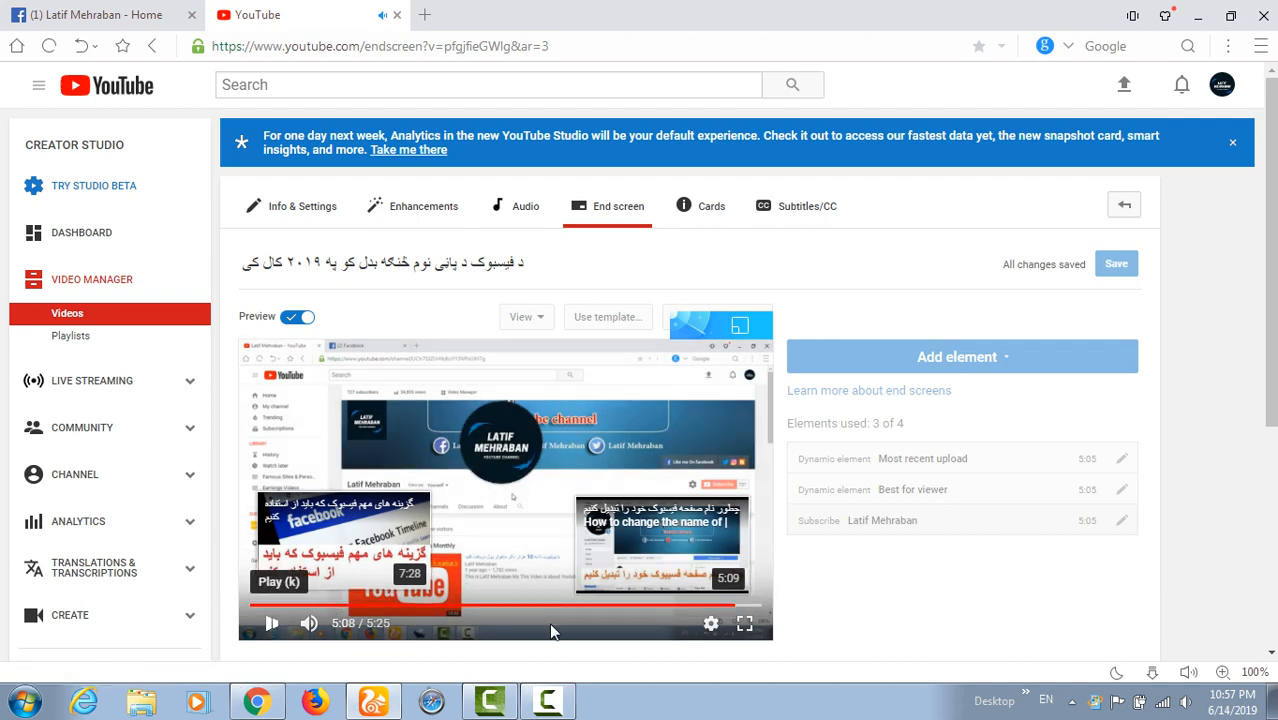
pyautogui.click(744, 623)
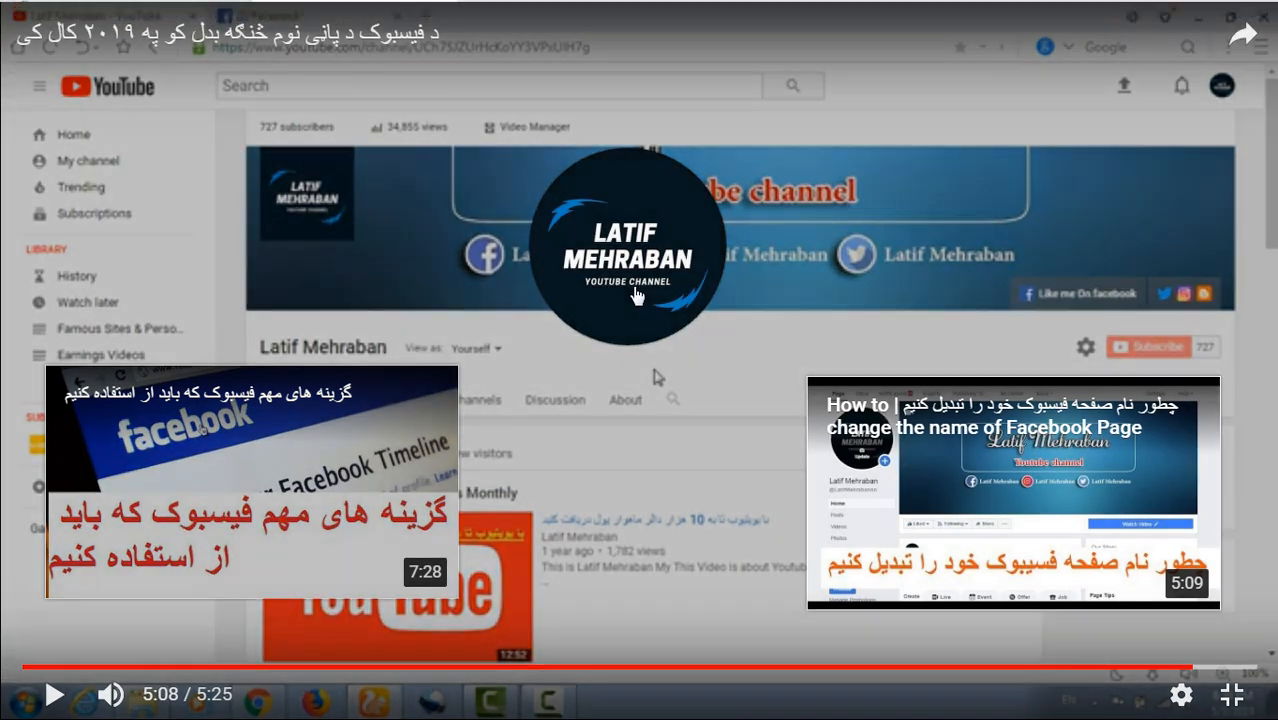
pyautogui.moveTo(637, 296)
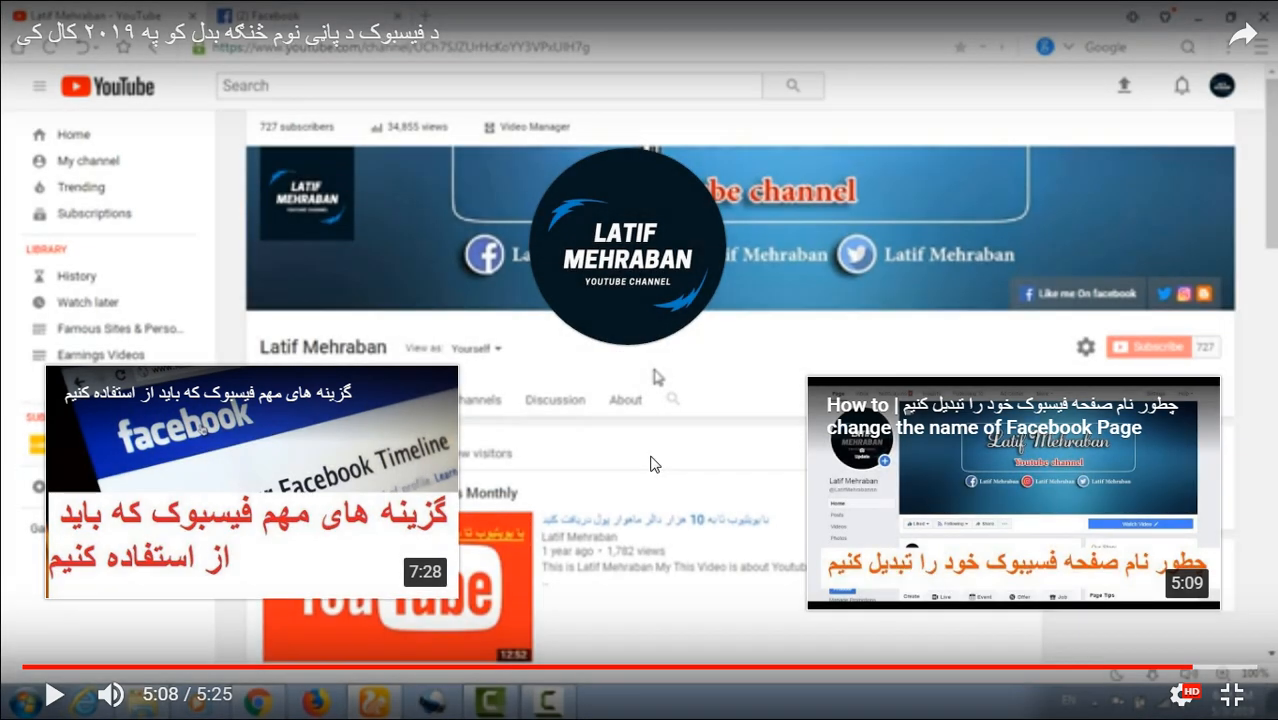
pyautogui.press('Escape')
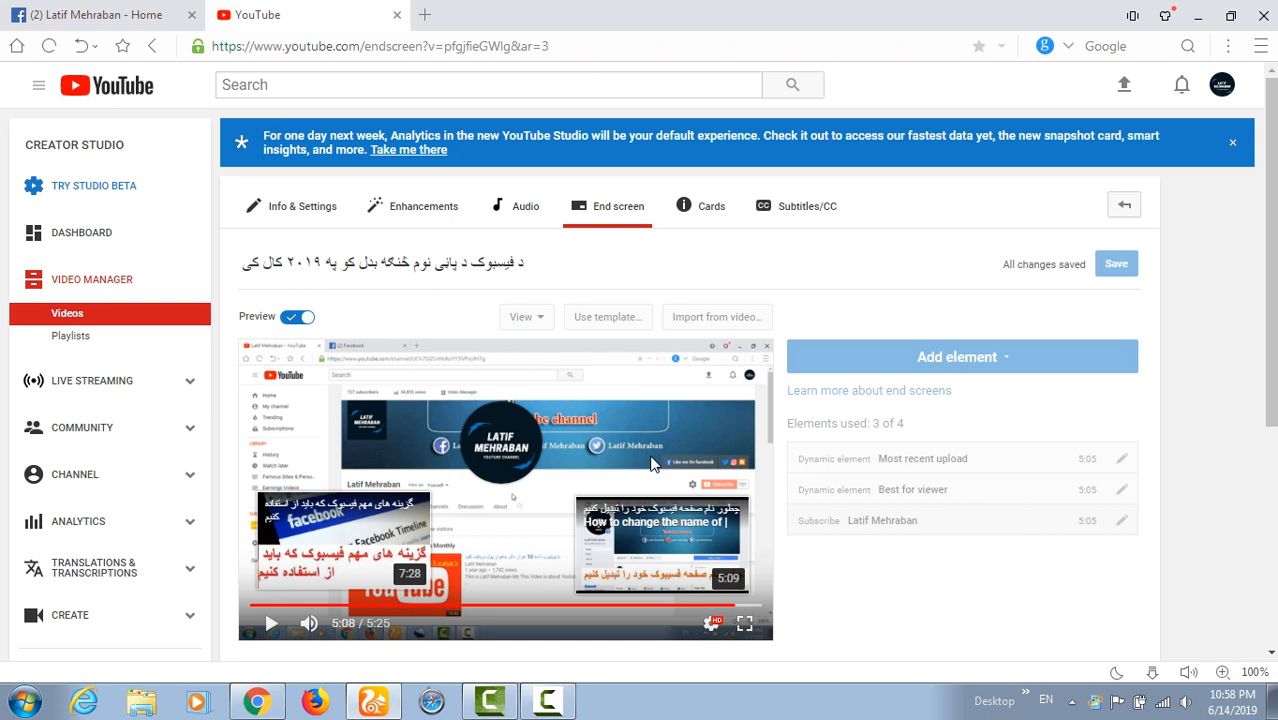
# - Restore the smaller browser window, view the channel's Facebook page, and return to the end screen editor
pyautogui.doubleClick(585, 29)
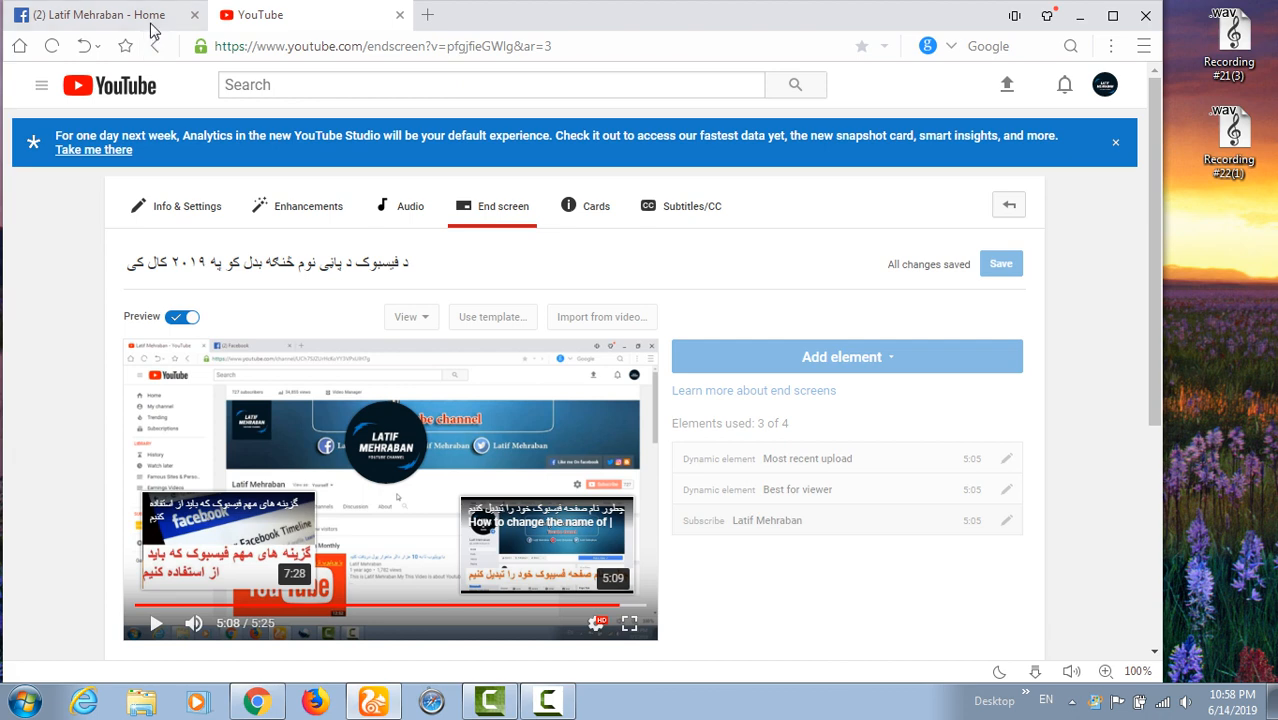
pyautogui.click(151, 27)
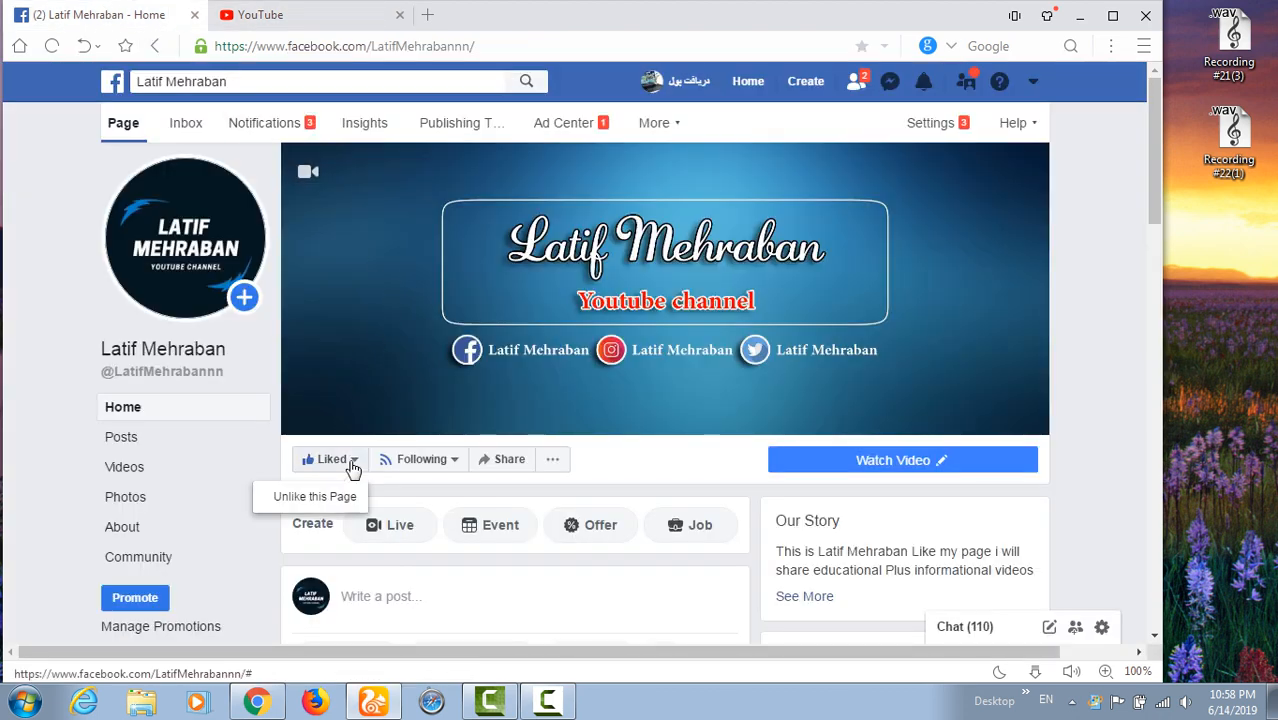
pyautogui.click(354, 22)
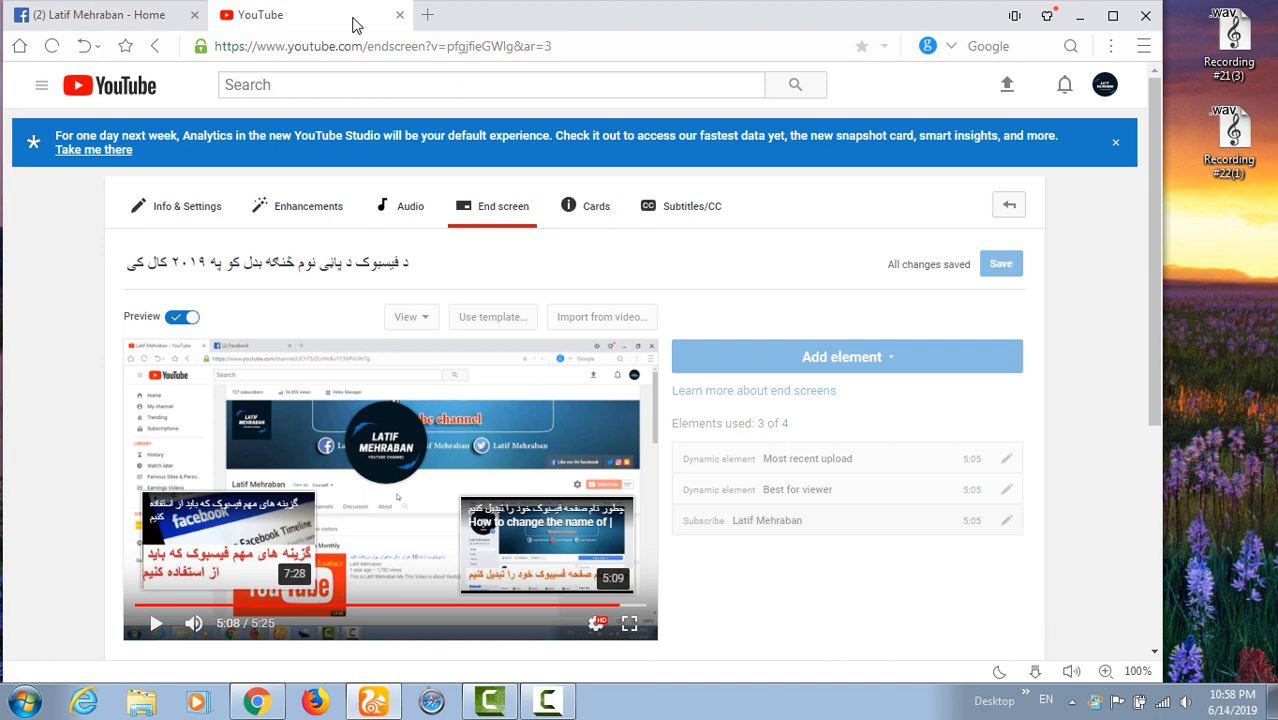
pyautogui.click(546, 706)
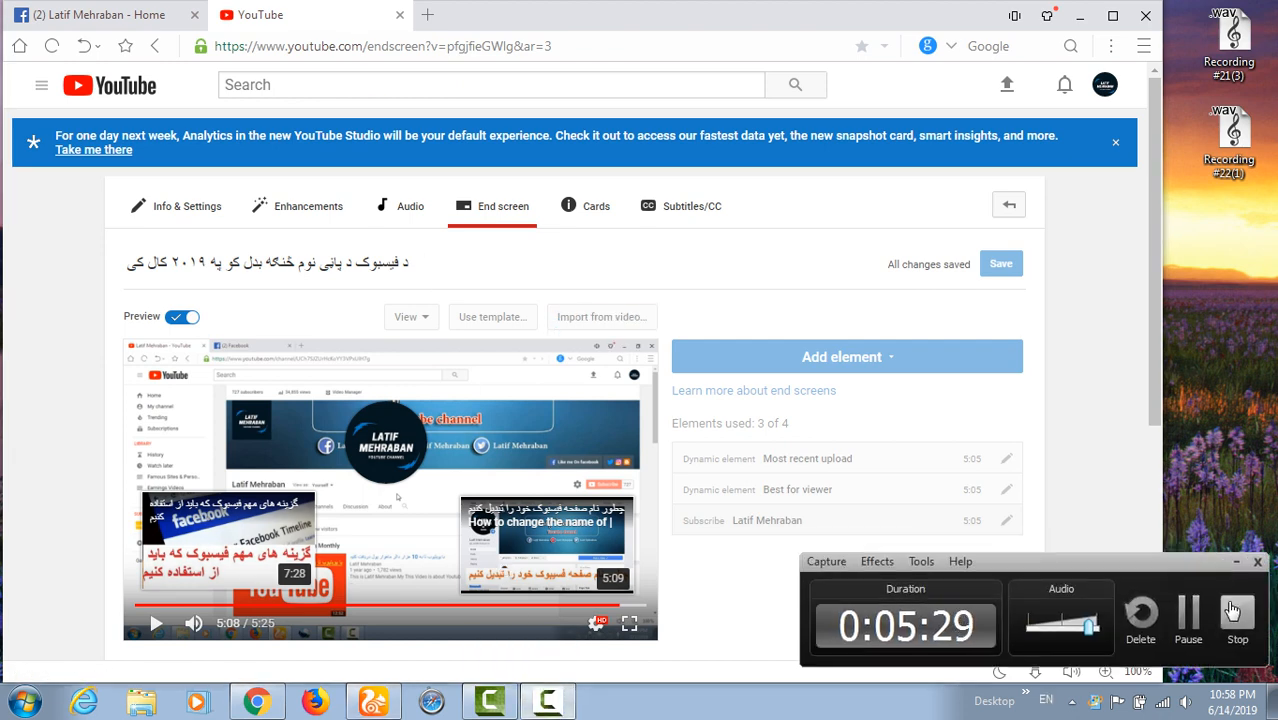